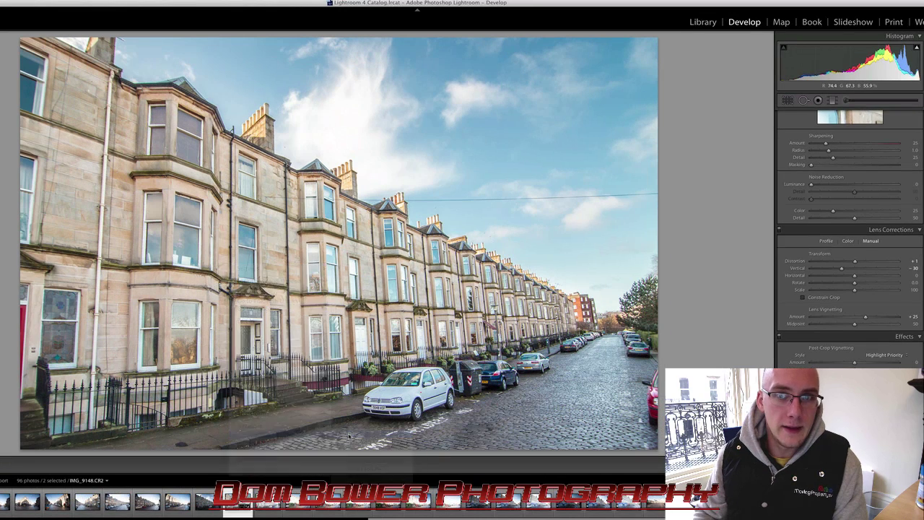
Open the export settings and toggle the Watermark option on and back off
{"action": "key", "text": "ctrl+shift+e"}
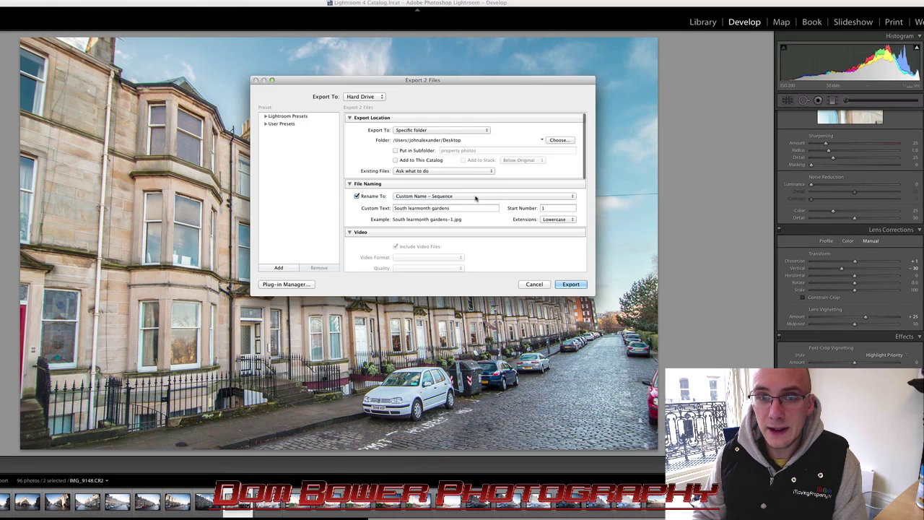
{"action": "scroll", "coordinate": [478, 201], "scroll_direction": "down", "scroll_amount": 3}
{"action": "scroll", "coordinate": [478, 201], "scroll_direction": "down", "scroll_amount": 10}
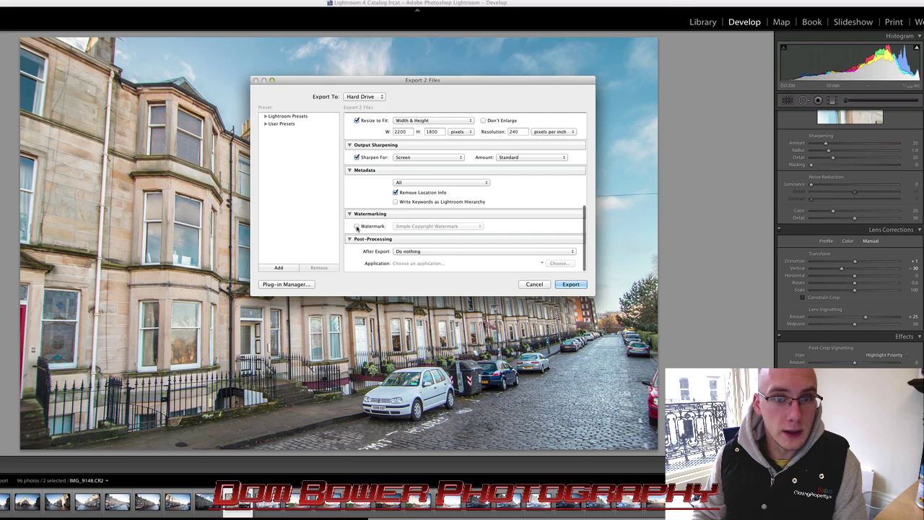
{"action": "left_click", "coordinate": [357, 226]}
{"action": "left_click", "coordinate": [357, 226]}
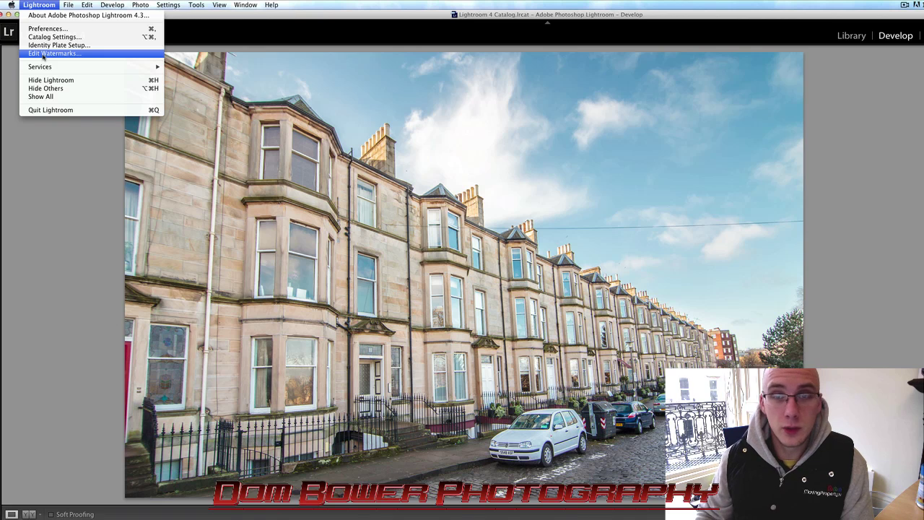
In the Watermark Editor, switch to a Graphic watermark and load MPTV-medium.jpg as the logo
{"action": "left_click", "coordinate": [44, 54]}
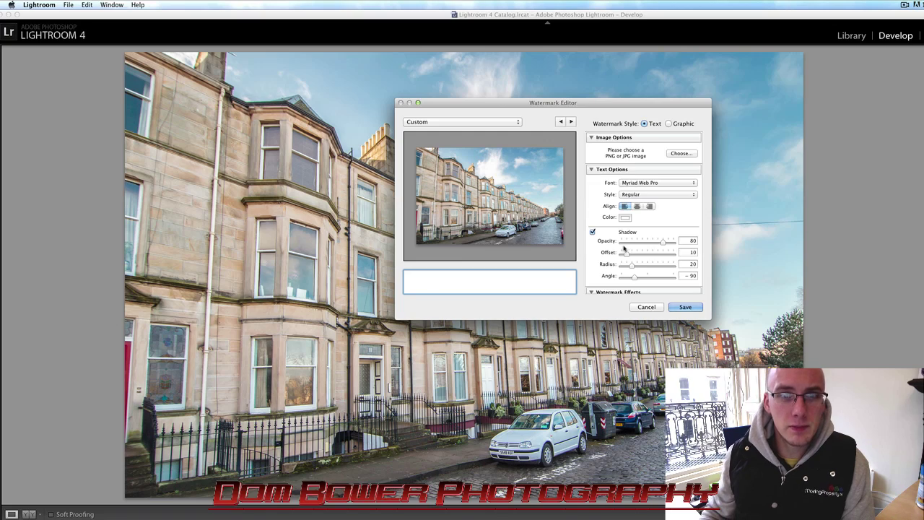
{"action": "scroll", "coordinate": [624, 248], "scroll_direction": "down", "scroll_amount": 5}
{"action": "scroll", "coordinate": [624, 249], "scroll_direction": "up", "scroll_amount": 5}
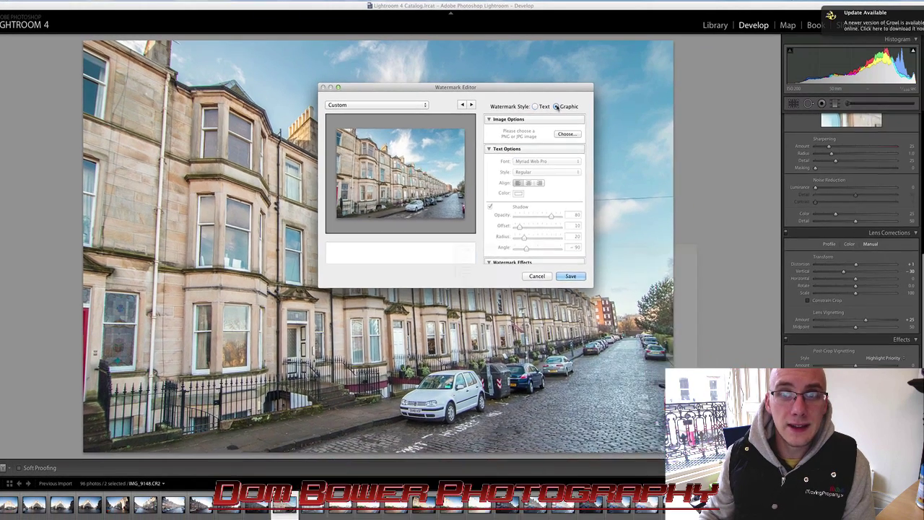
{"action": "left_click", "coordinate": [669, 124]}
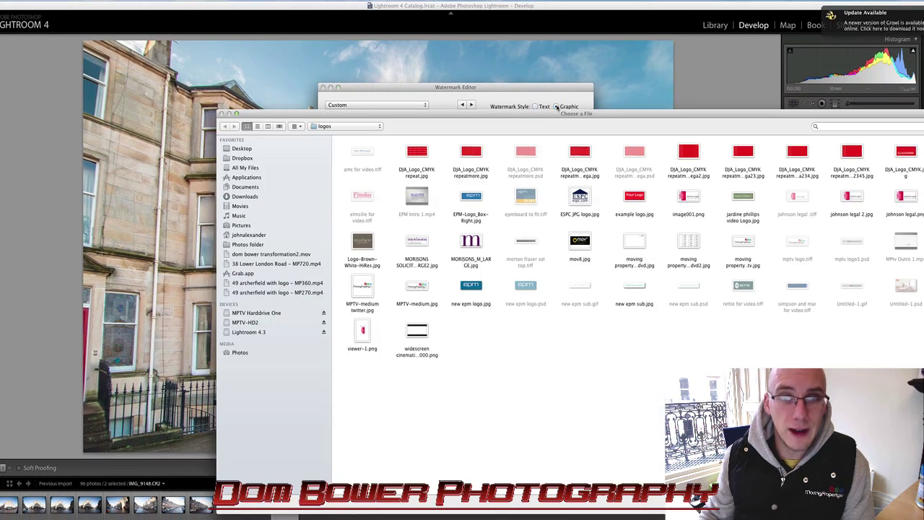
{"action": "left_click_drag", "start_coordinate": [534, 116], "coordinate": [341, 43]}
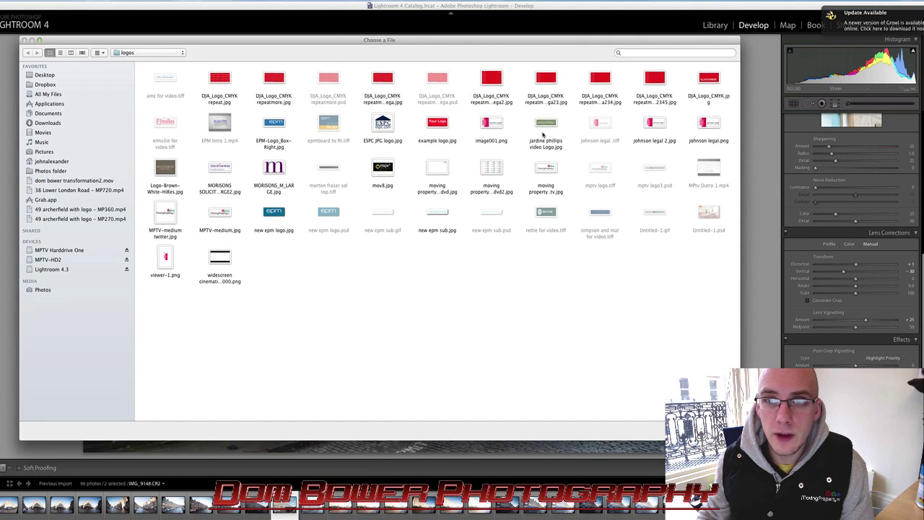
{"action": "left_click", "coordinate": [227, 213]}
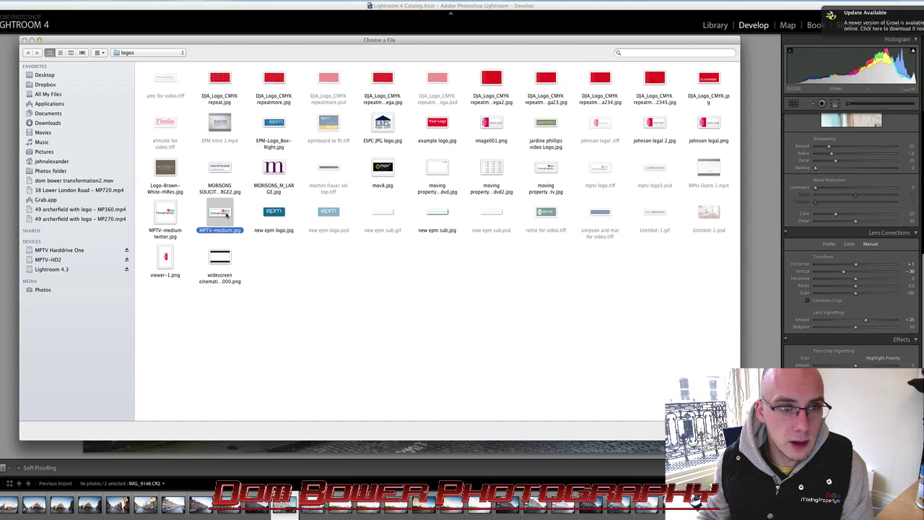
{"action": "double_click", "coordinate": [227, 214]}
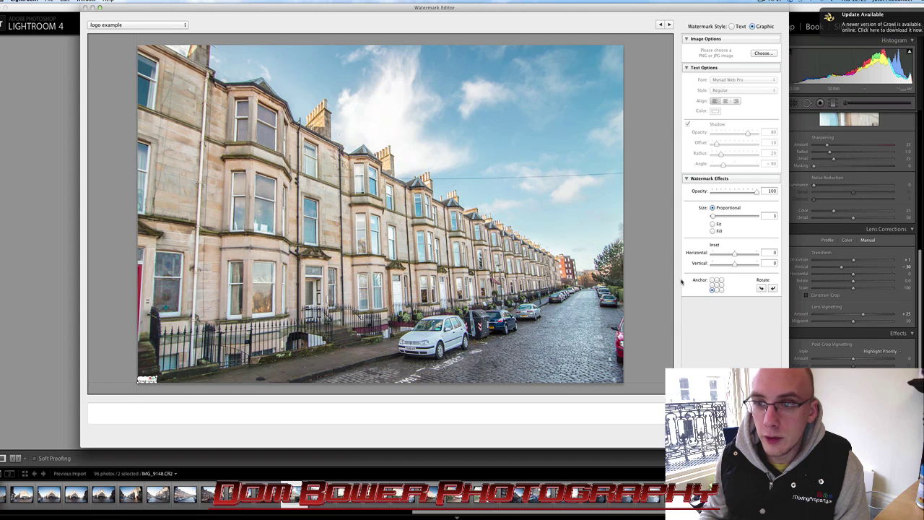
Anchor the logo watermark at the photo's centre and enlarge it to size 65
{"action": "left_click", "coordinate": [717, 284]}
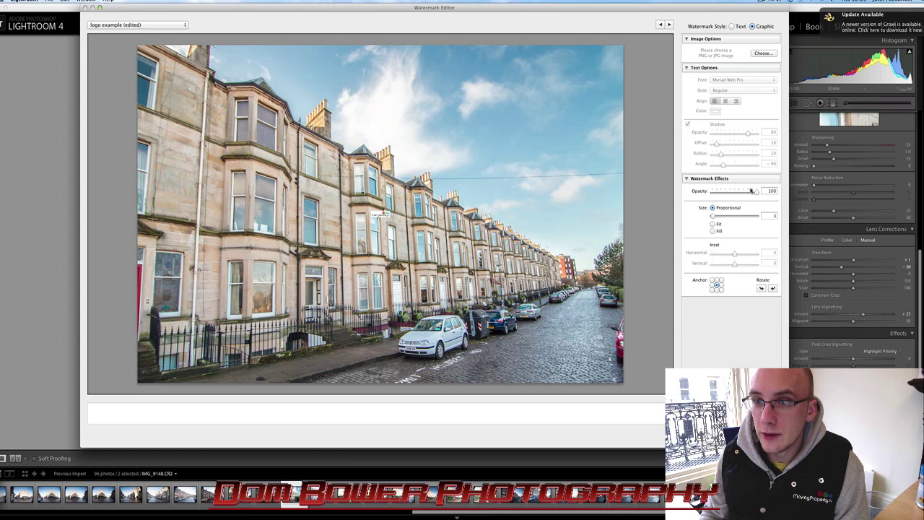
{"action": "mouse_move", "coordinate": [714, 217]}
{"action": "left_mouse_down"}
{"action": "mouse_move", "coordinate": [736, 218]}
{"action": "mouse_move", "coordinate": [720, 220]}
{"action": "left_mouse_up"}
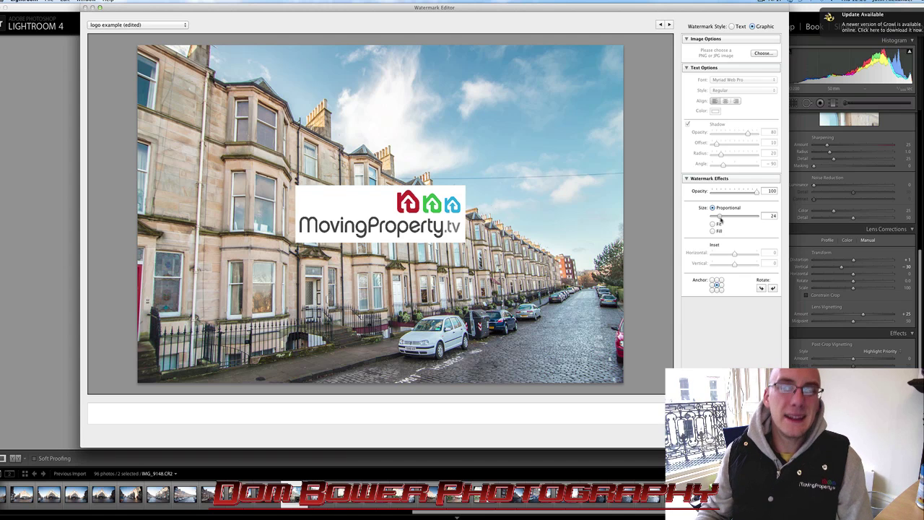
{"action": "left_click_drag", "start_coordinate": [720, 221], "coordinate": [728, 216]}
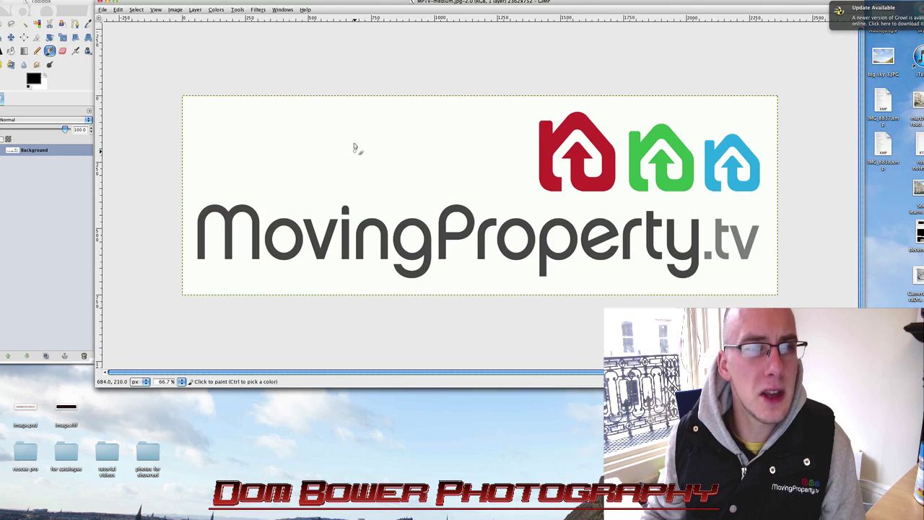
Apply Color to Alpha from white to make the logo's background transparent
{"action": "left_click", "coordinate": [217, 10]}
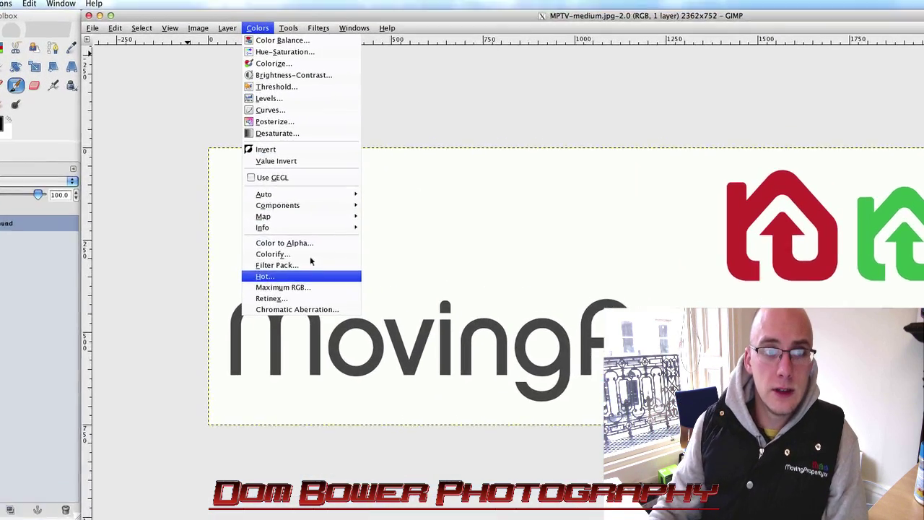
{"action": "left_click", "coordinate": [323, 267]}
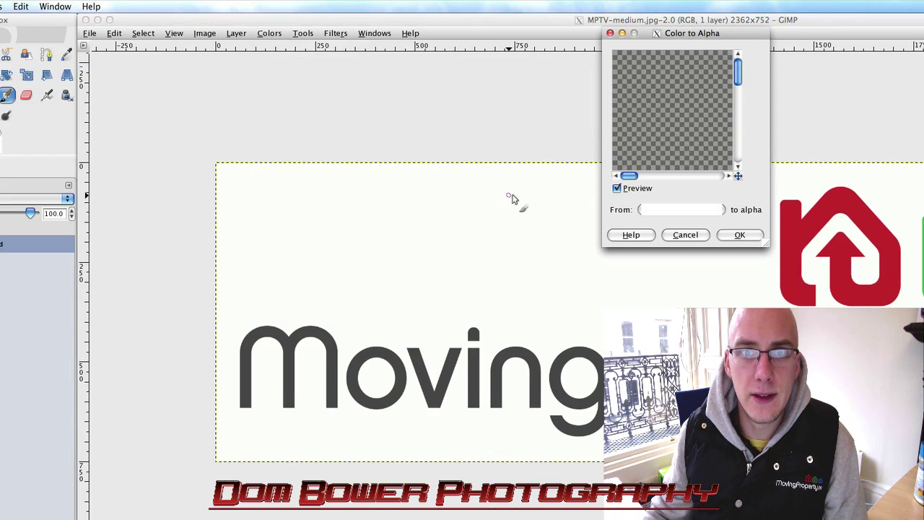
{"action": "left_click", "coordinate": [737, 234]}
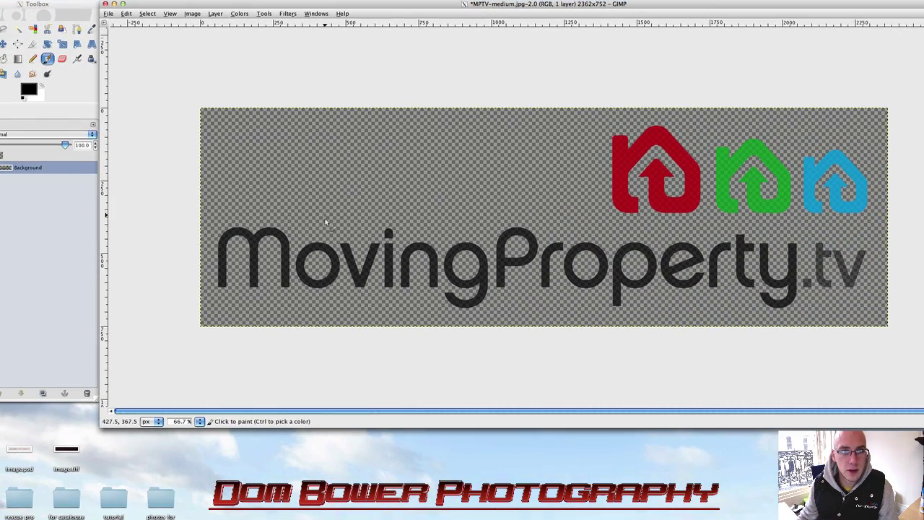
{"action": "left_click", "coordinate": [108, 14]}
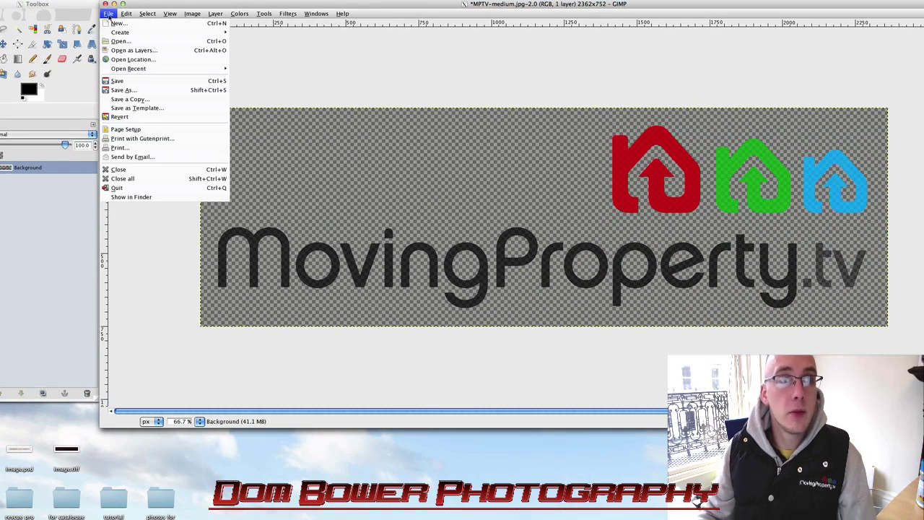
Rename the logo to MPTV-medium.png and scroll the file type list to PNG image
{"action": "left_click", "coordinate": [124, 90]}
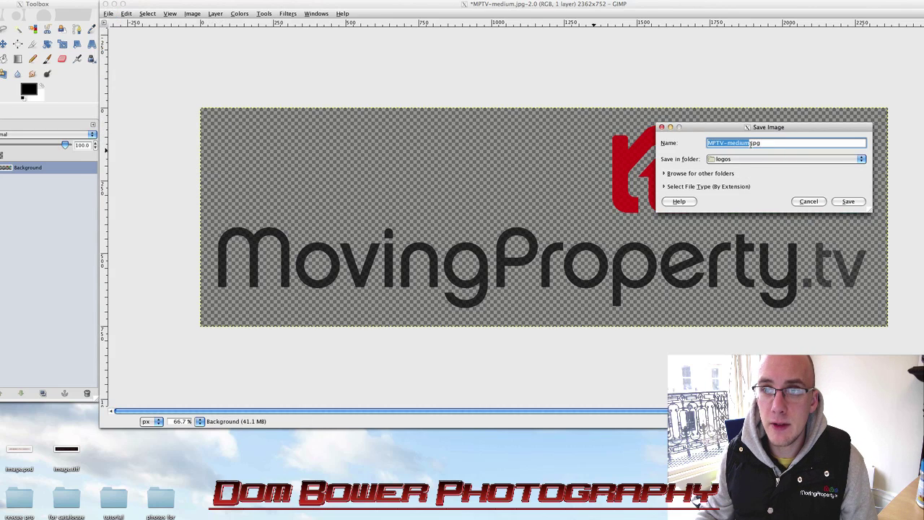
{"action": "left_click_drag", "start_coordinate": [752, 143], "coordinate": [763, 143]}
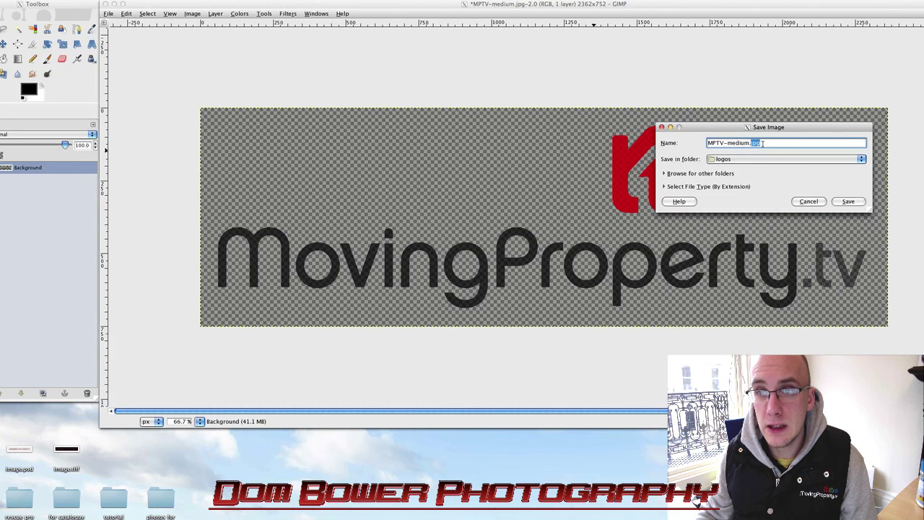
{"action": "type", "text": "p"}
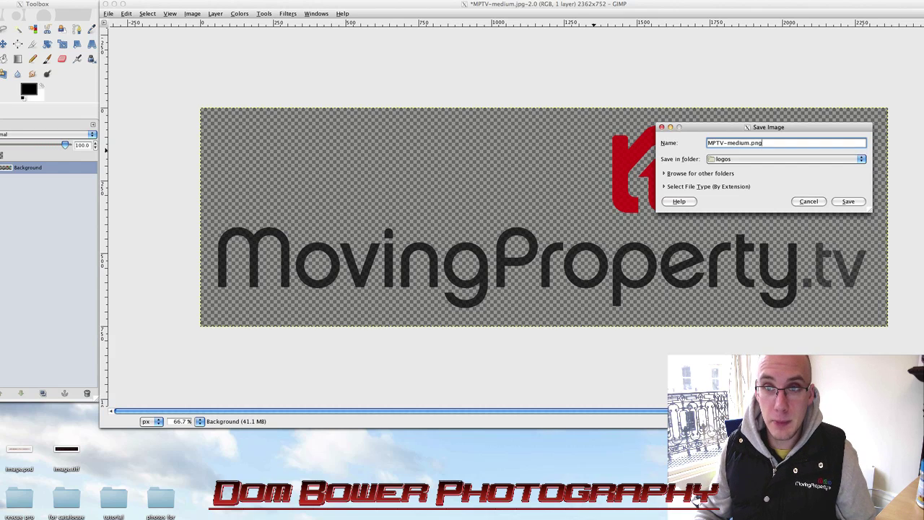
{"action": "left_click", "coordinate": [711, 186]}
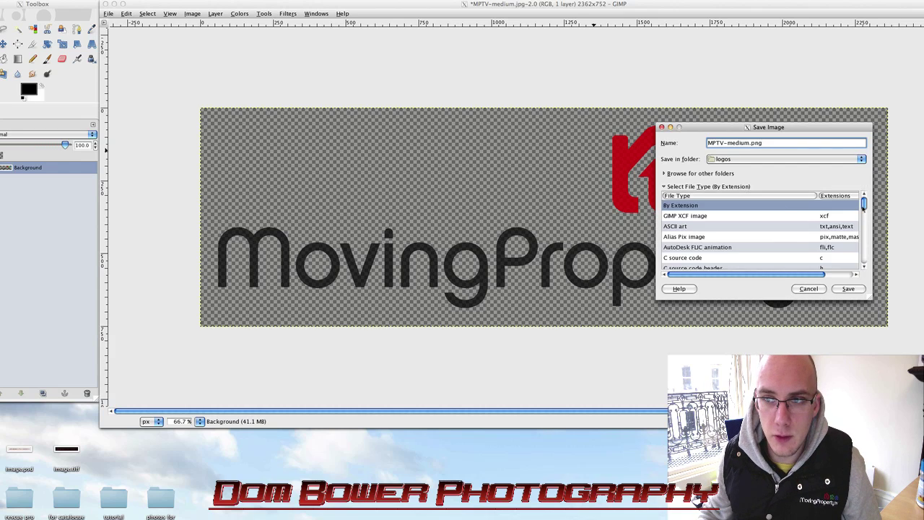
{"action": "left_click_drag", "start_coordinate": [864, 208], "coordinate": [865, 231]}
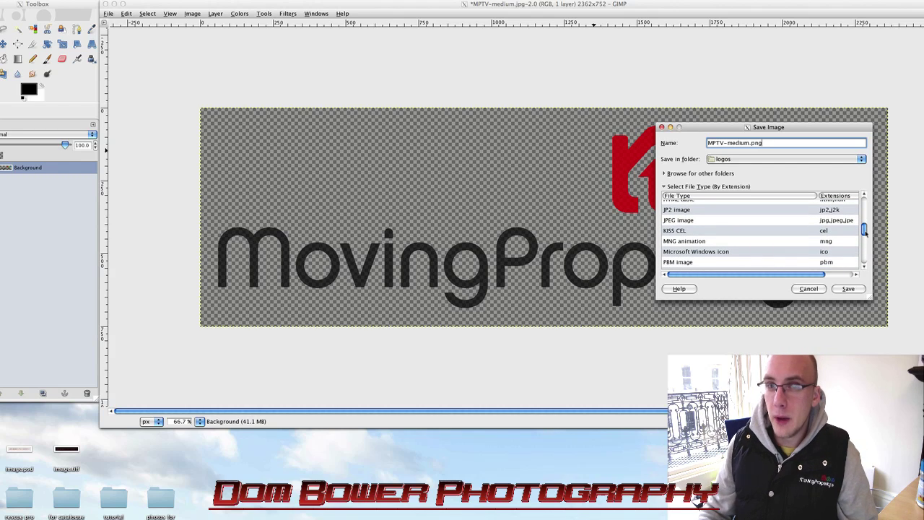
{"action": "left_click_drag", "start_coordinate": [864, 229], "coordinate": [855, 239]}
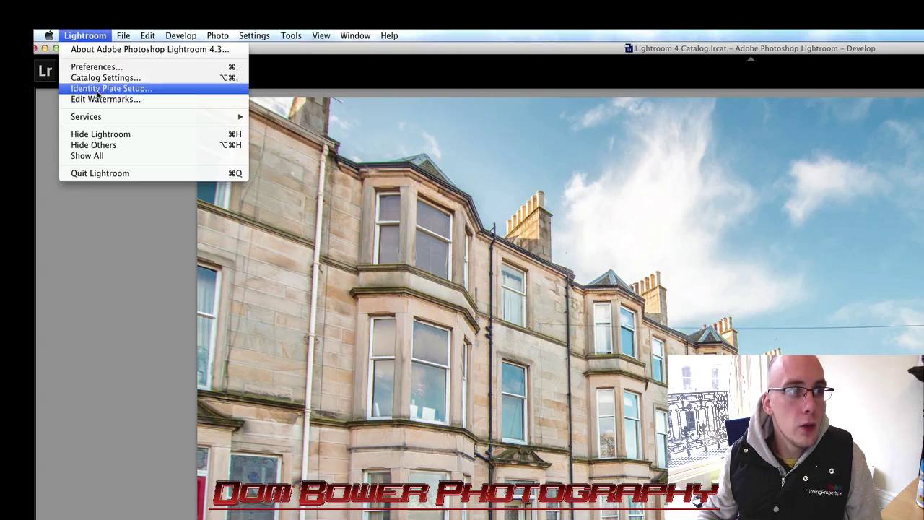
Load the transparent MPTV-medium.png as the graphic watermark image
{"action": "left_click", "coordinate": [144, 96]}
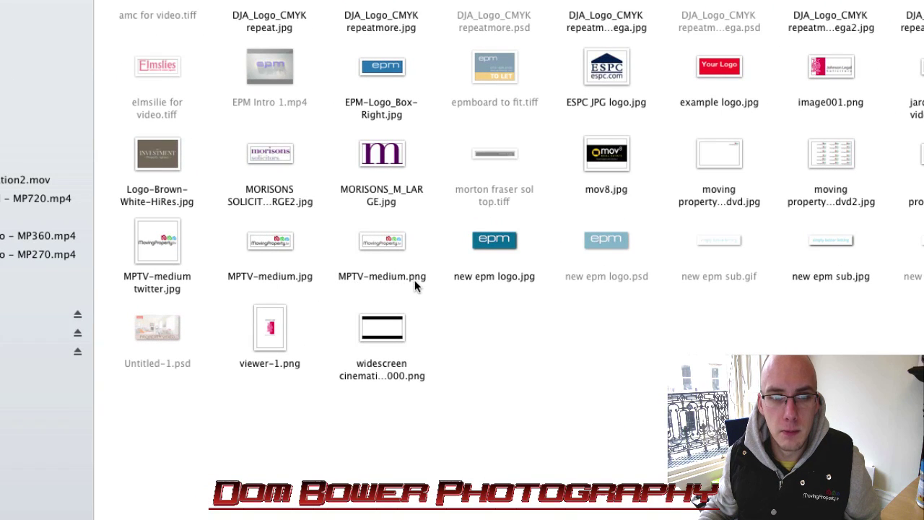
{"action": "left_click", "coordinate": [397, 247]}
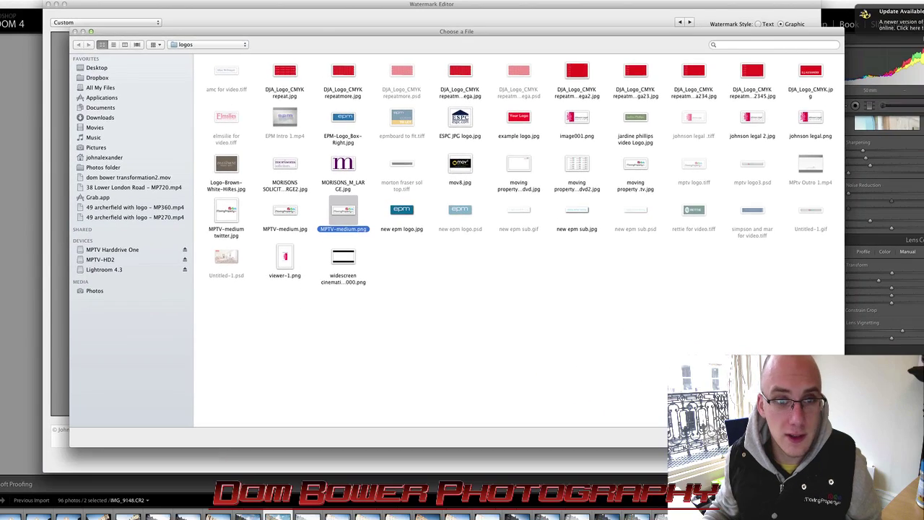
{"action": "key", "text": "Return"}
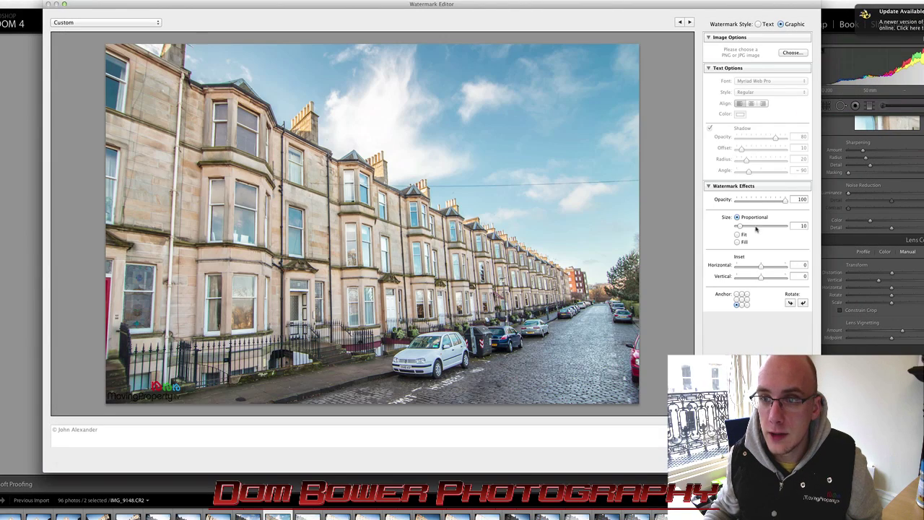
Anchor the logo watermark at the top-right and set its size to 31
{"action": "left_click_drag", "start_coordinate": [740, 226], "coordinate": [755, 228]}
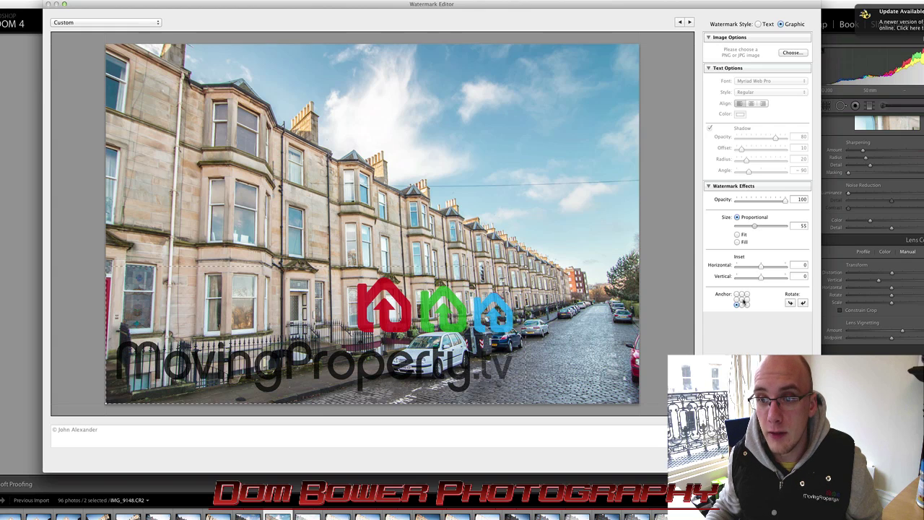
{"action": "left_click", "coordinate": [742, 300]}
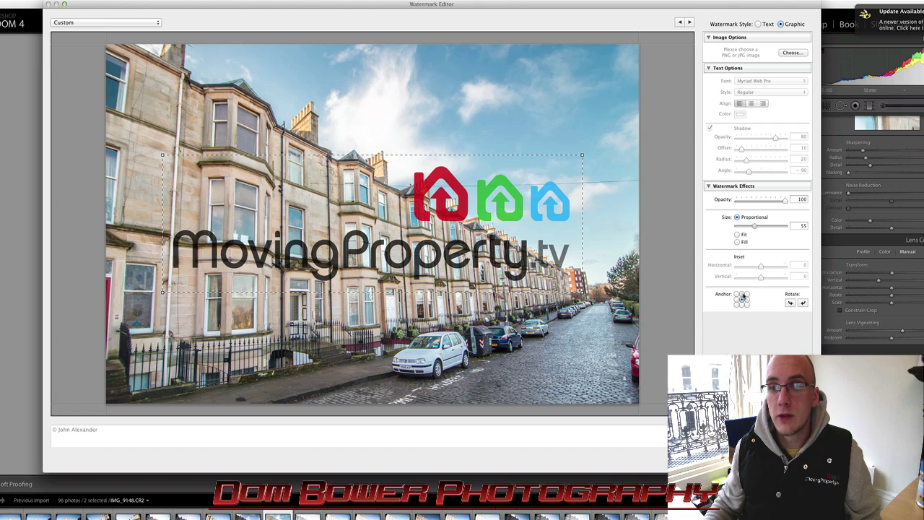
{"action": "left_click", "coordinate": [747, 294]}
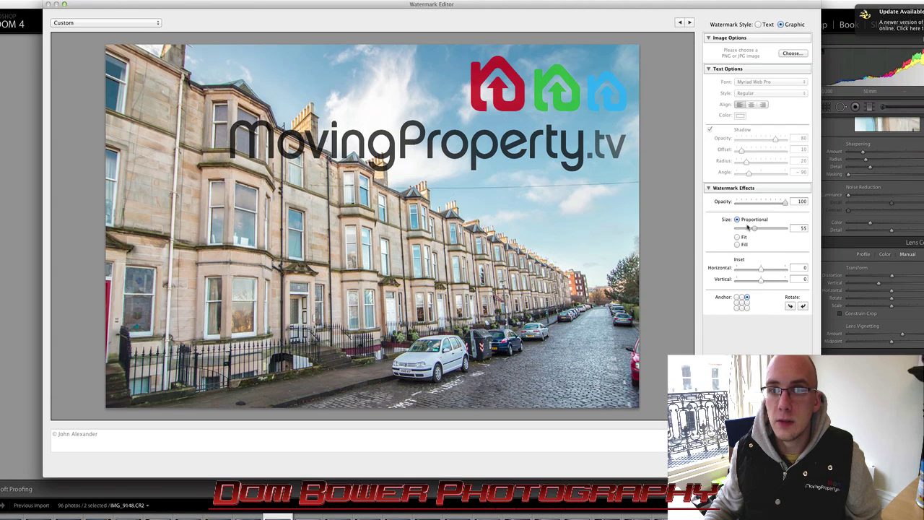
{"action": "left_click_drag", "start_coordinate": [755, 230], "coordinate": [749, 232]}
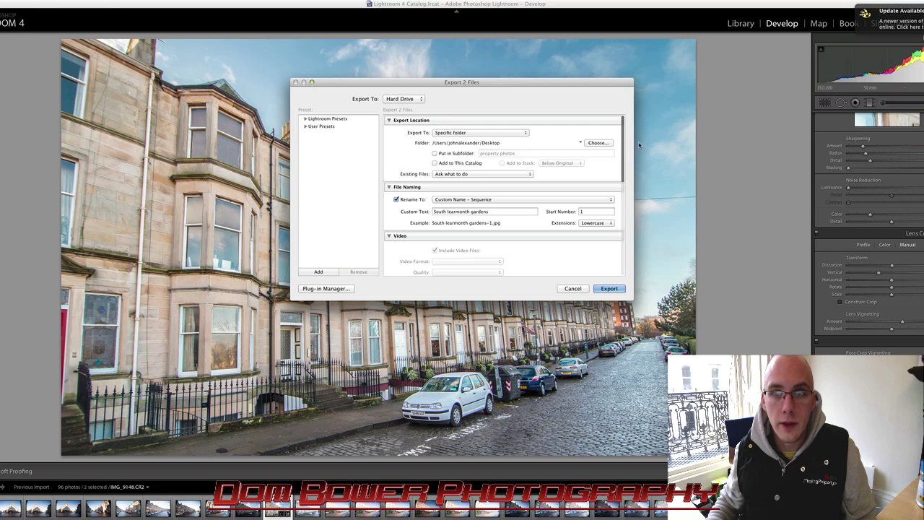
Enable watermarking for the export and choose the 'Movingproperty logo' preset
{"action": "scroll", "coordinate": [622, 166], "scroll_direction": "up", "scroll_amount": 10}
{"action": "scroll", "coordinate": [622, 170], "scroll_direction": "down", "scroll_amount": 10}
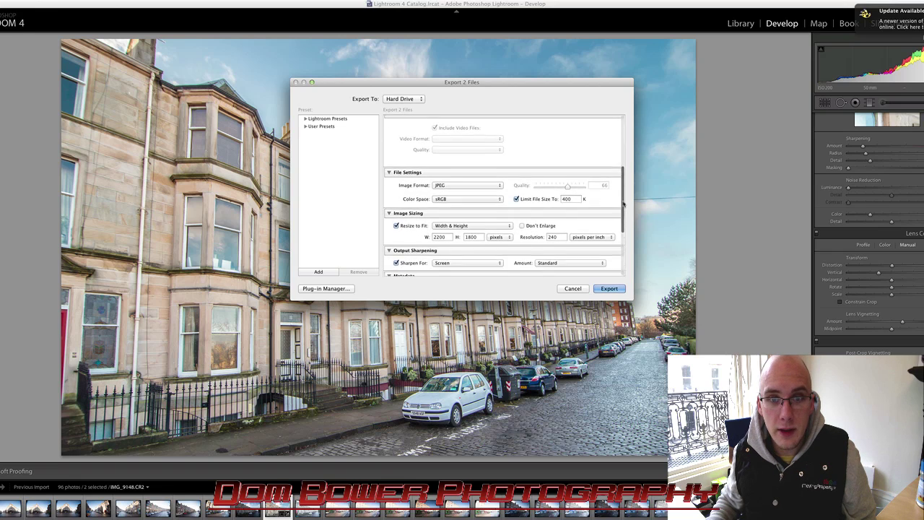
{"action": "left_click", "coordinate": [397, 230]}
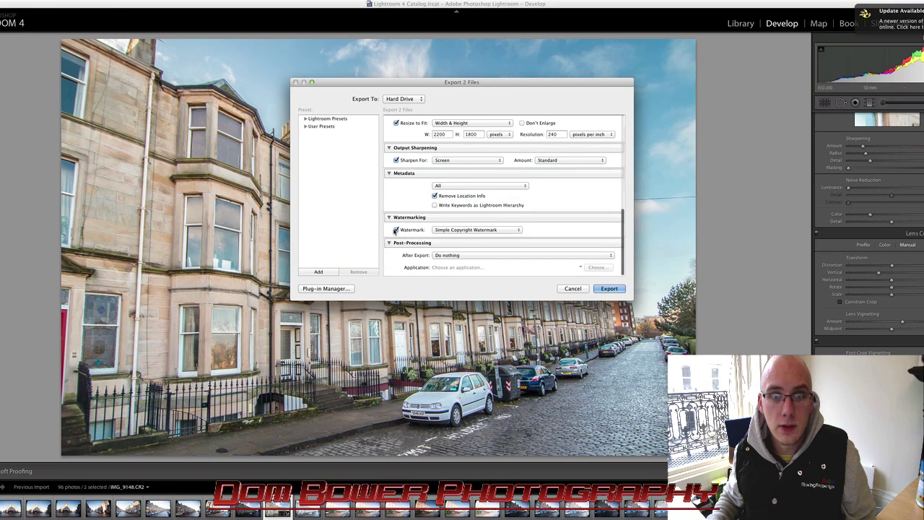
{"action": "left_click", "coordinate": [479, 230]}
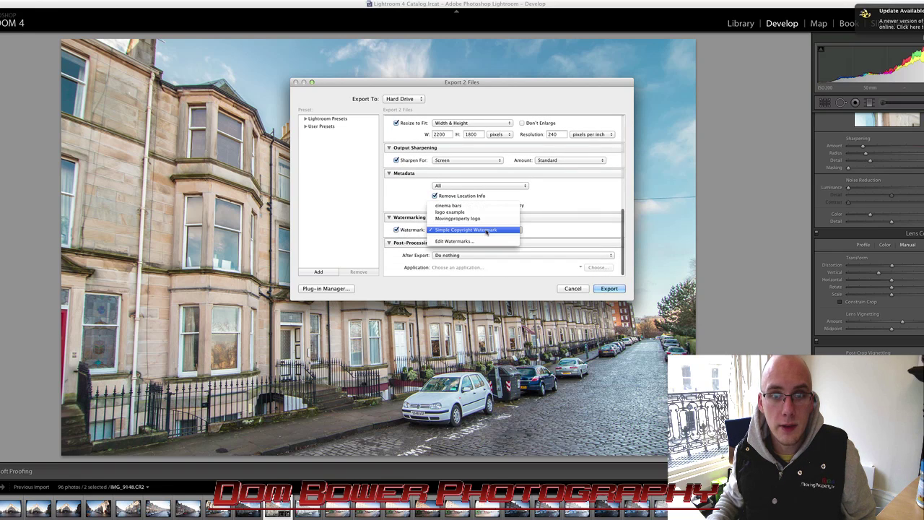
{"action": "left_click", "coordinate": [464, 218]}
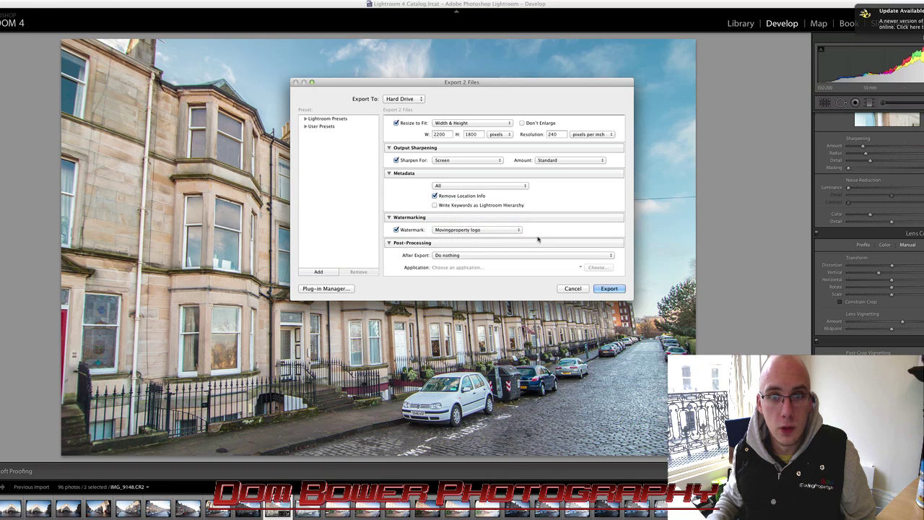